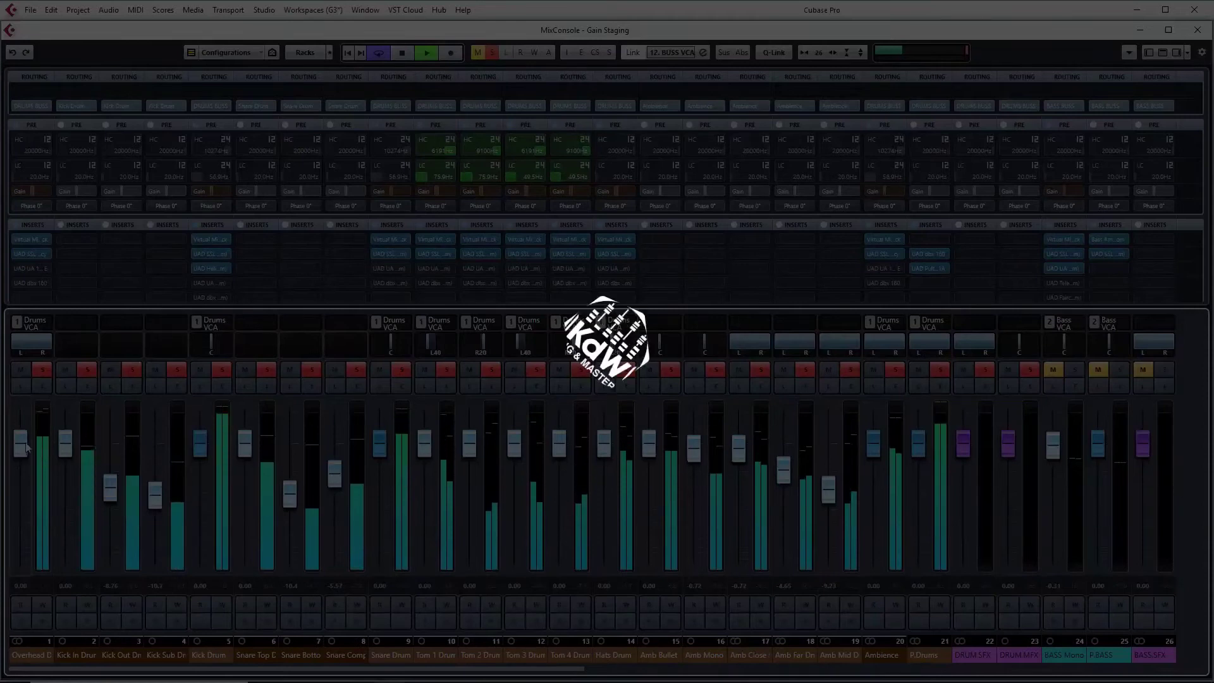
Step: Lower the overhead and kick drum channel faders in the Gain Staging mix console
drag(20, 443, 51, 495)
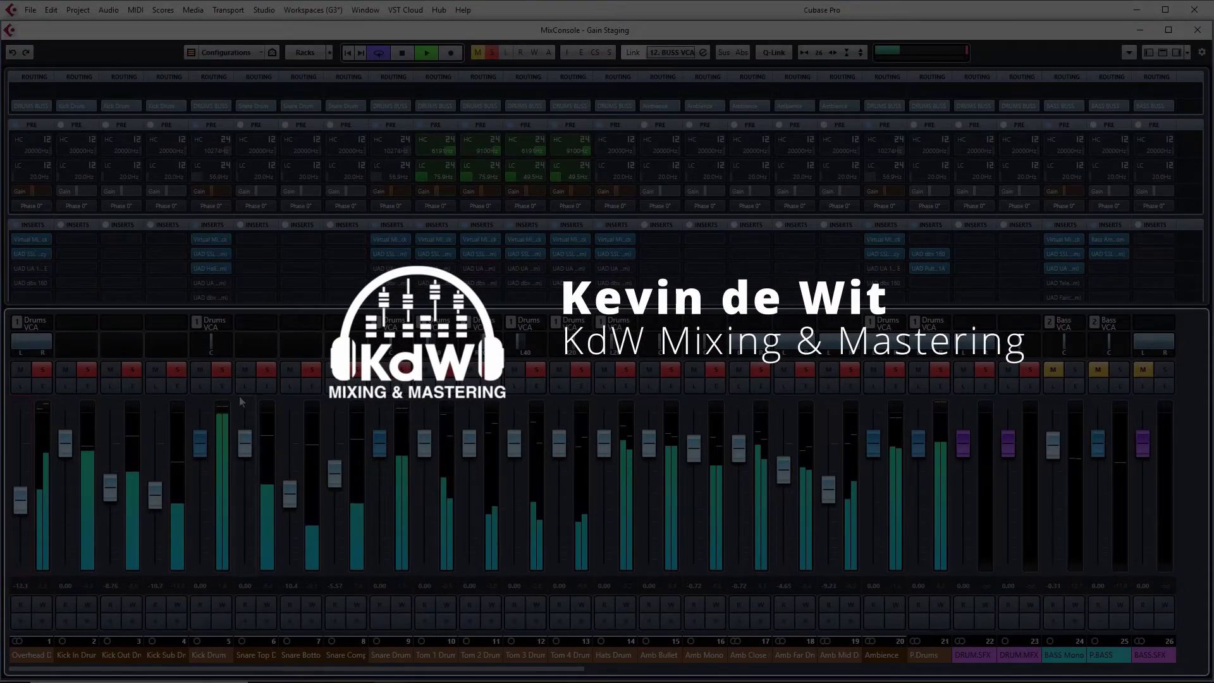
click(267, 369)
mouse_move(200, 450)
mouse_down()
mouse_move(200, 506)
mouse_move(200, 470)
mouse_up()
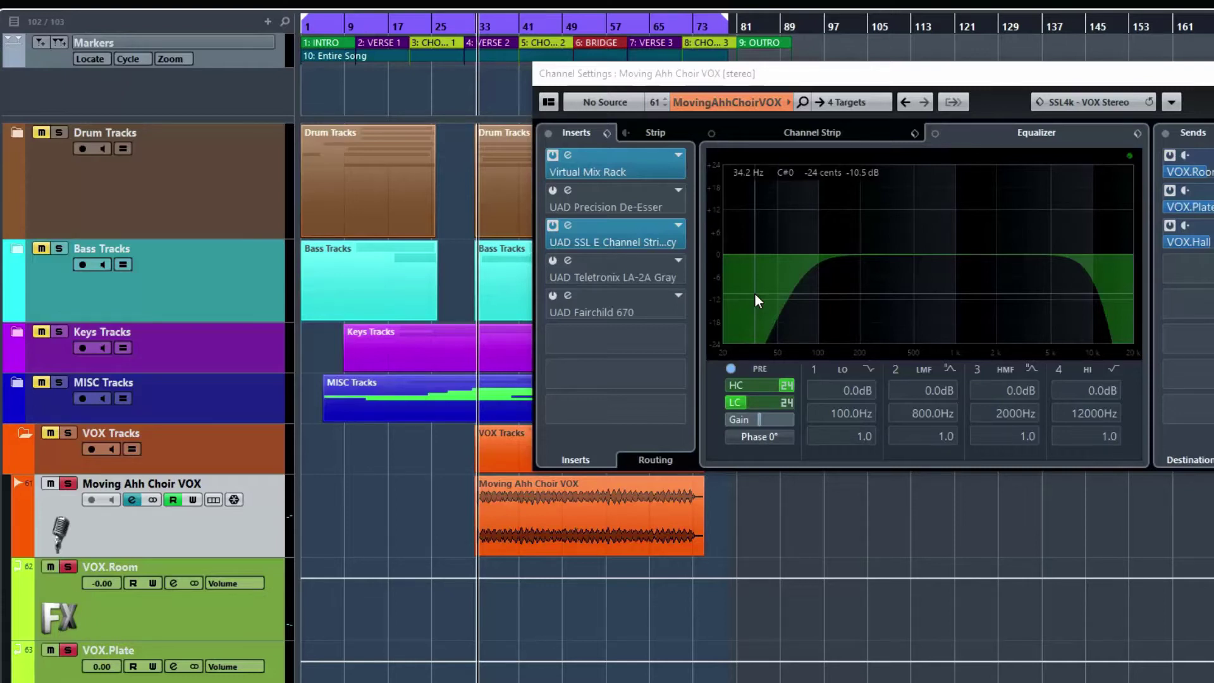
Step: Move the channel settings window slightly up and audition the Moving Ahh Choir VOX track
click(808, 85)
drag(809, 84, 810, 60)
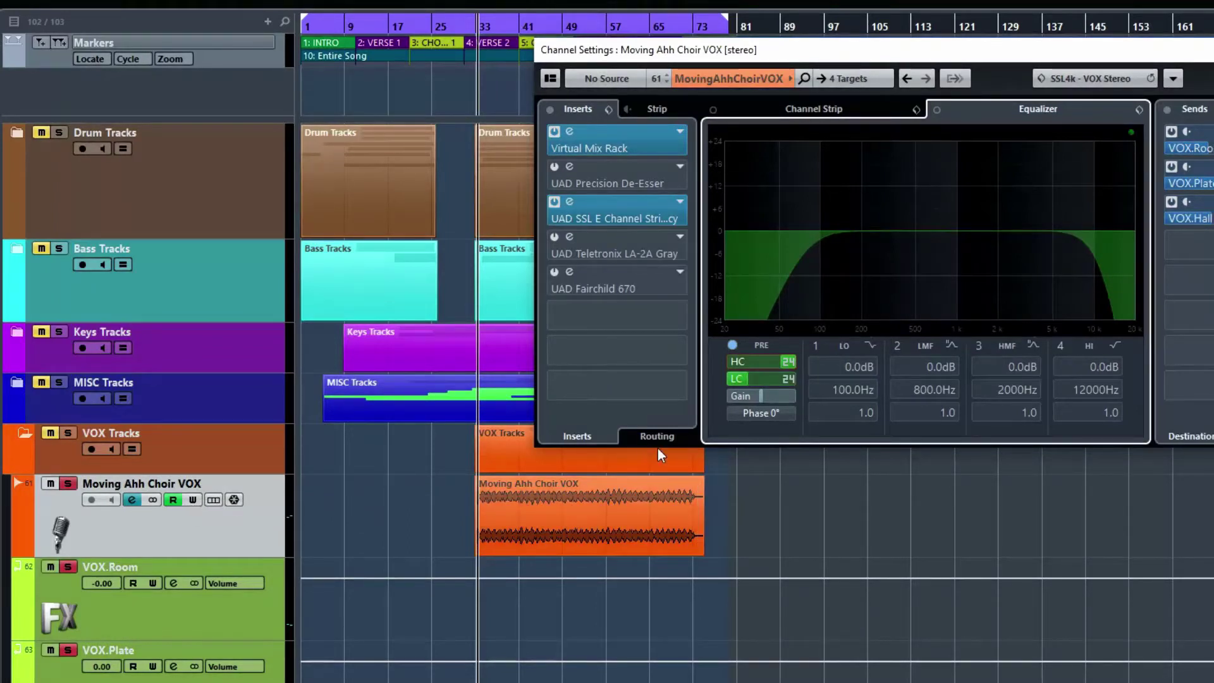
key(space)
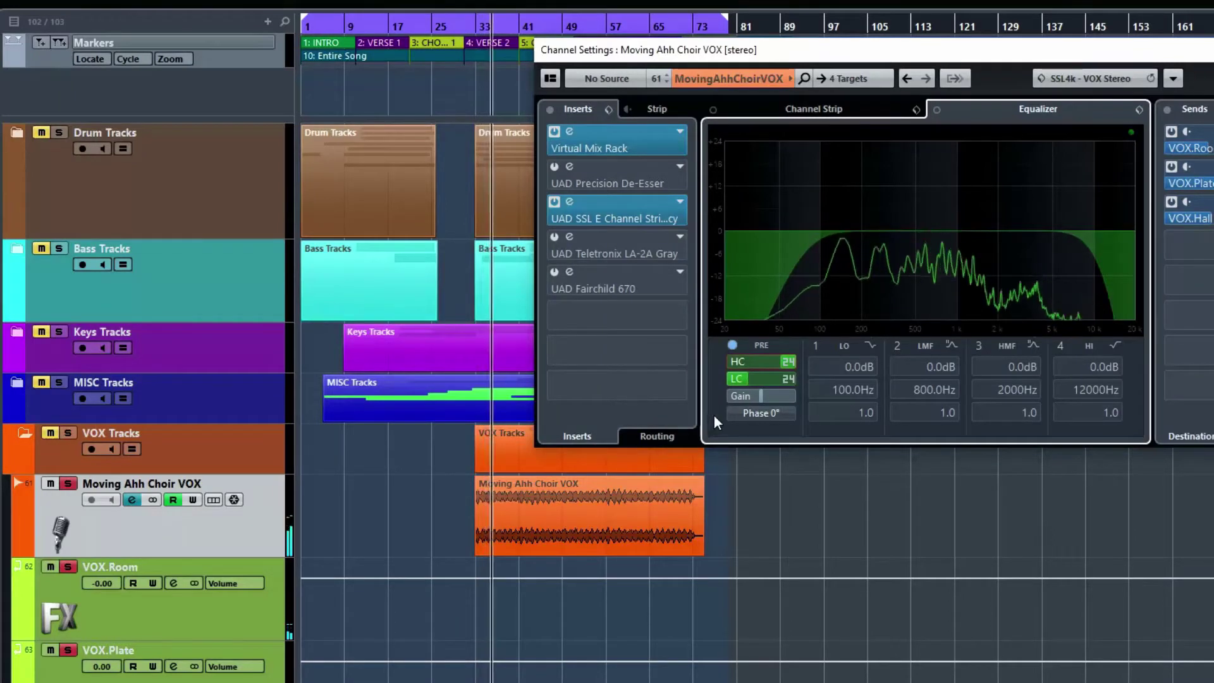
key(space)
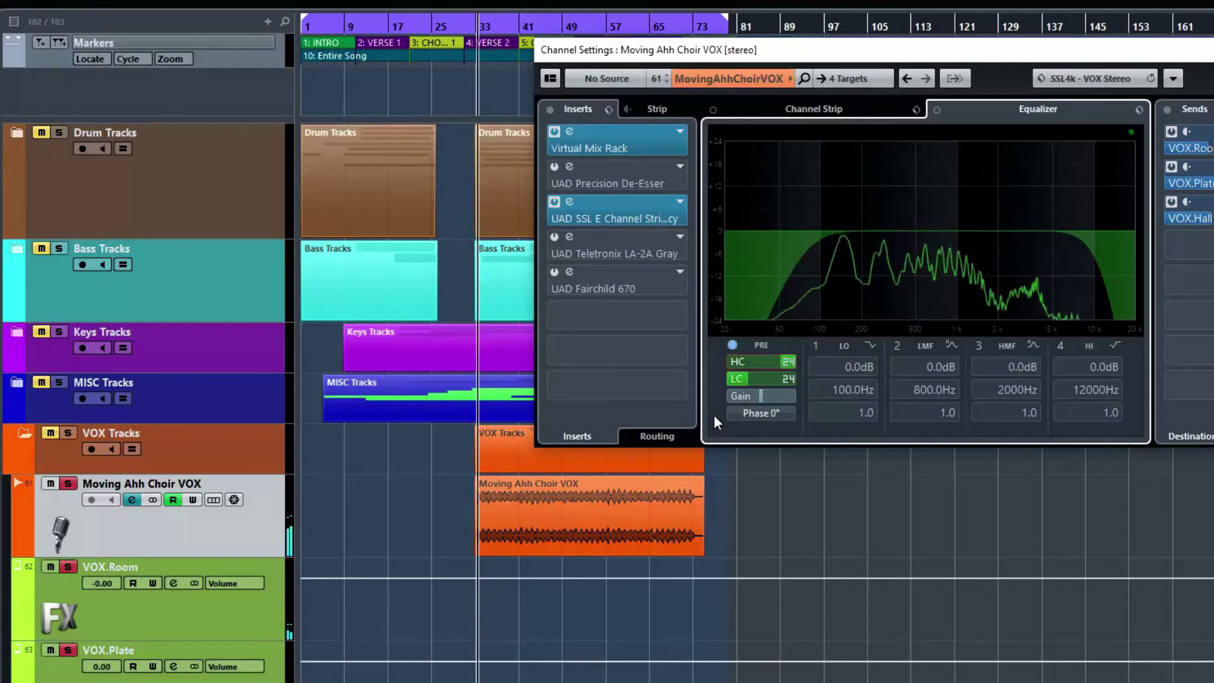
Step: During playback, raise the choir channel's low-cut filter to about 487.5 Hz and lower its high-cut filter to about 2166 Hz
mouse_move(782, 381)
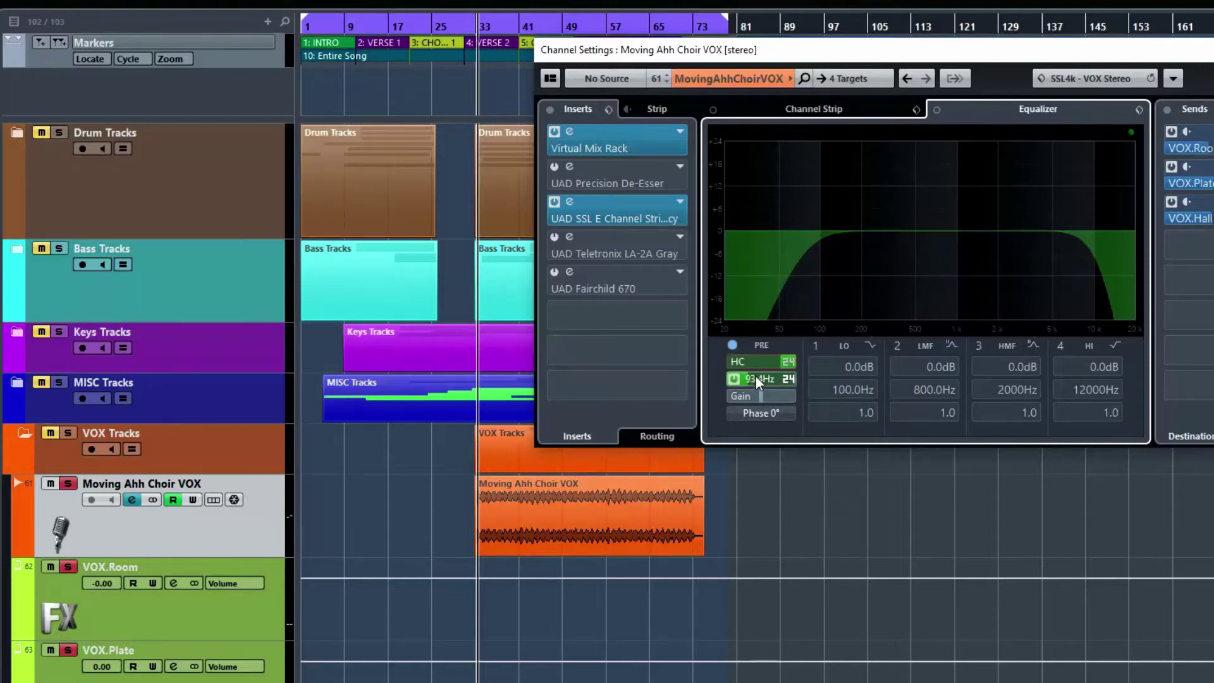
key(space)
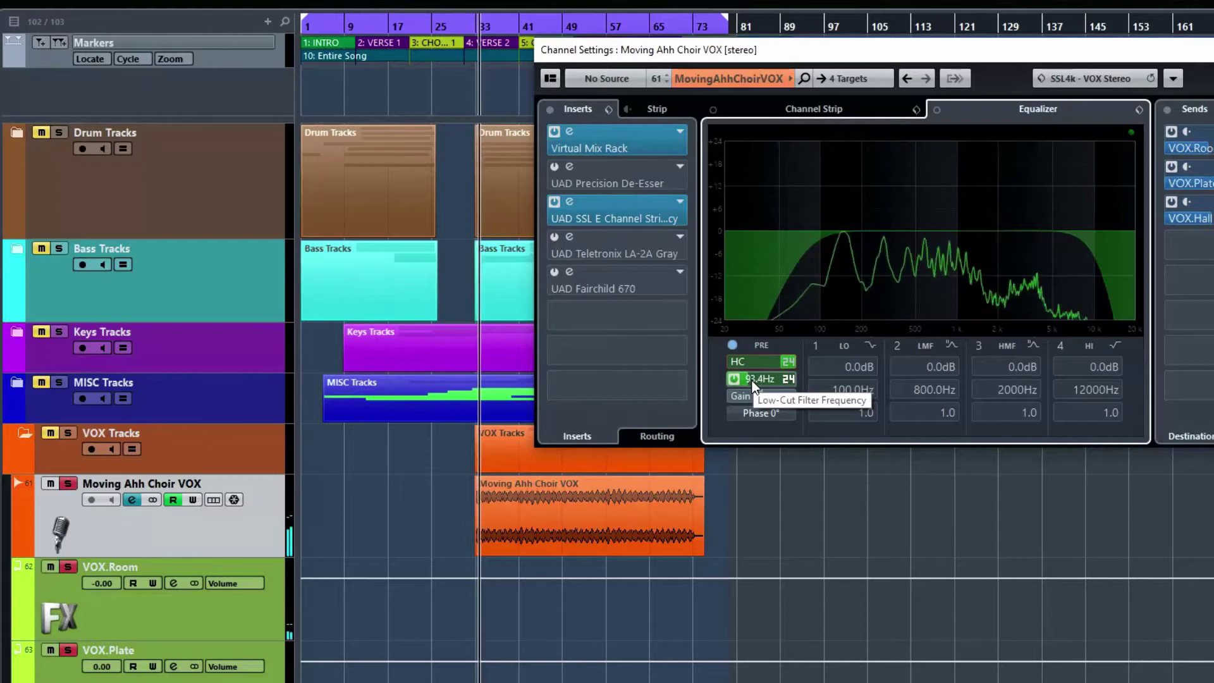
drag(753, 380, 773, 378)
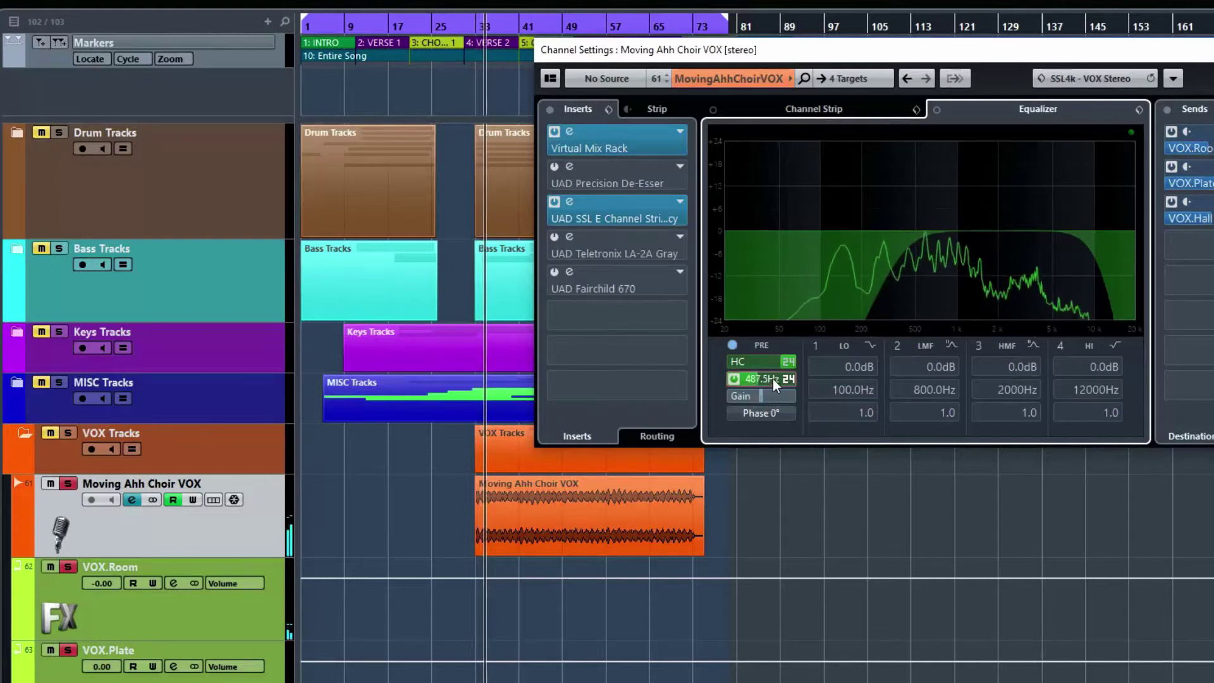
mouse_move(780, 365)
drag(778, 363, 757, 367)
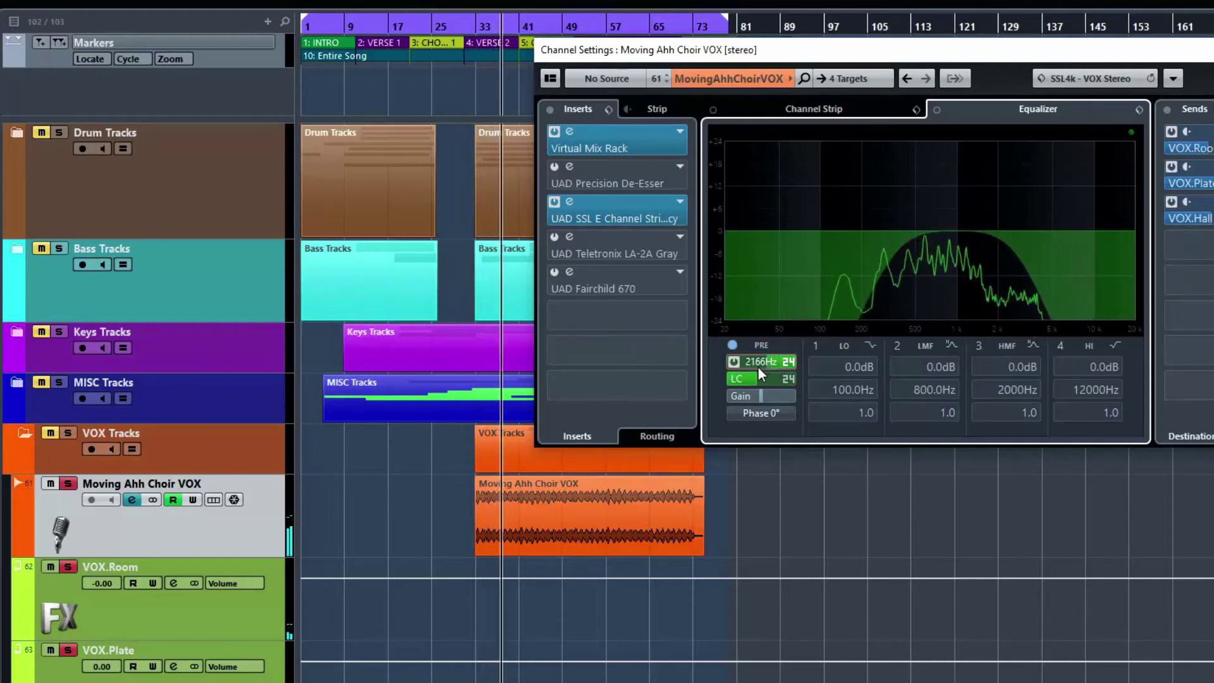
mouse_move(764, 375)
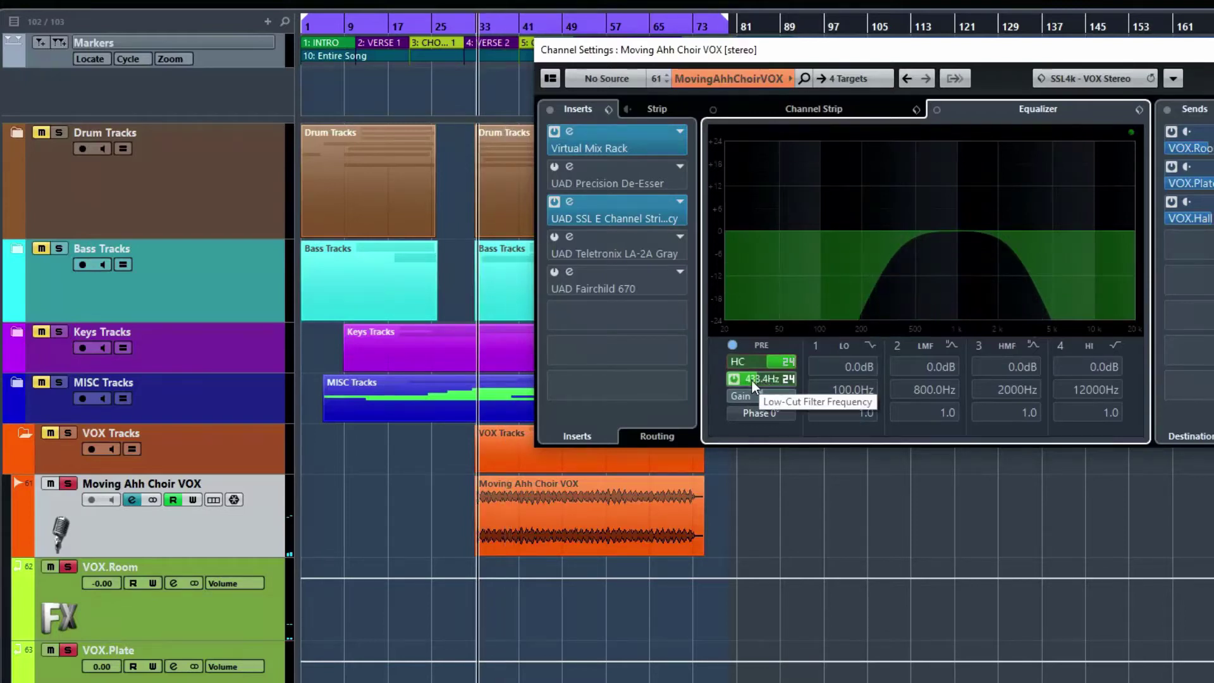
Step: Shift the choir's filter band upward to a low cut of about 936.5 Hz and a high cut of about 5115 Hz, and audition it
drag(756, 381, 780, 364)
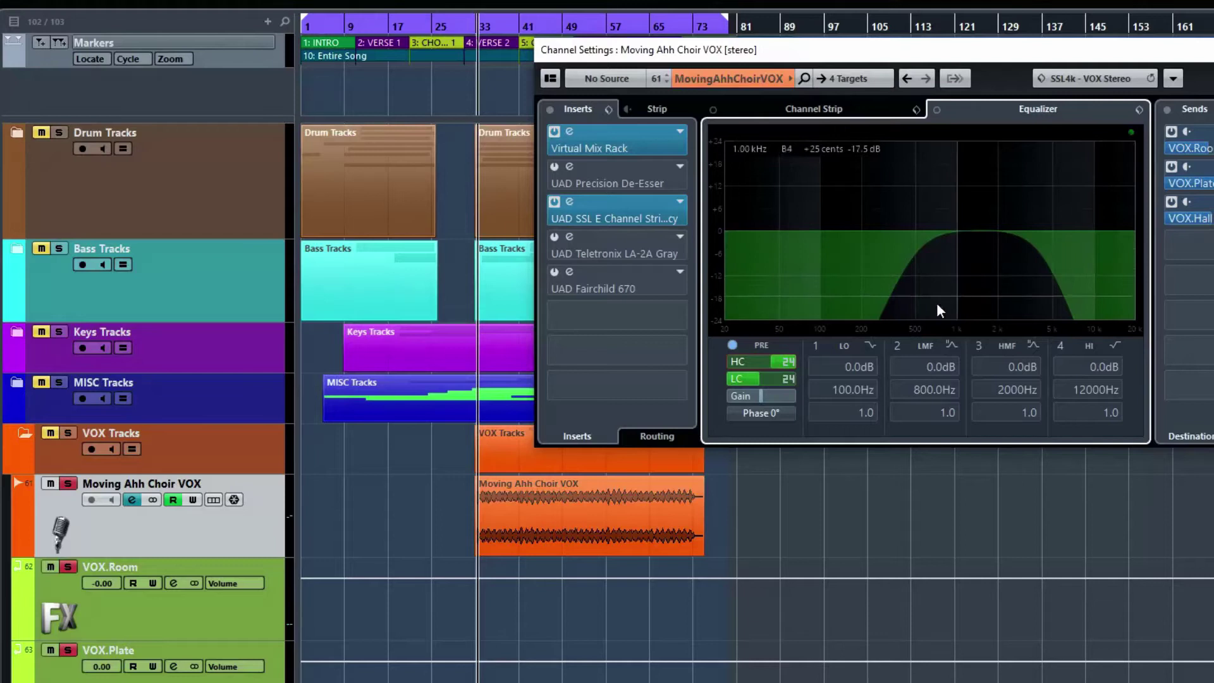
scroll(787, 362, up, 5)
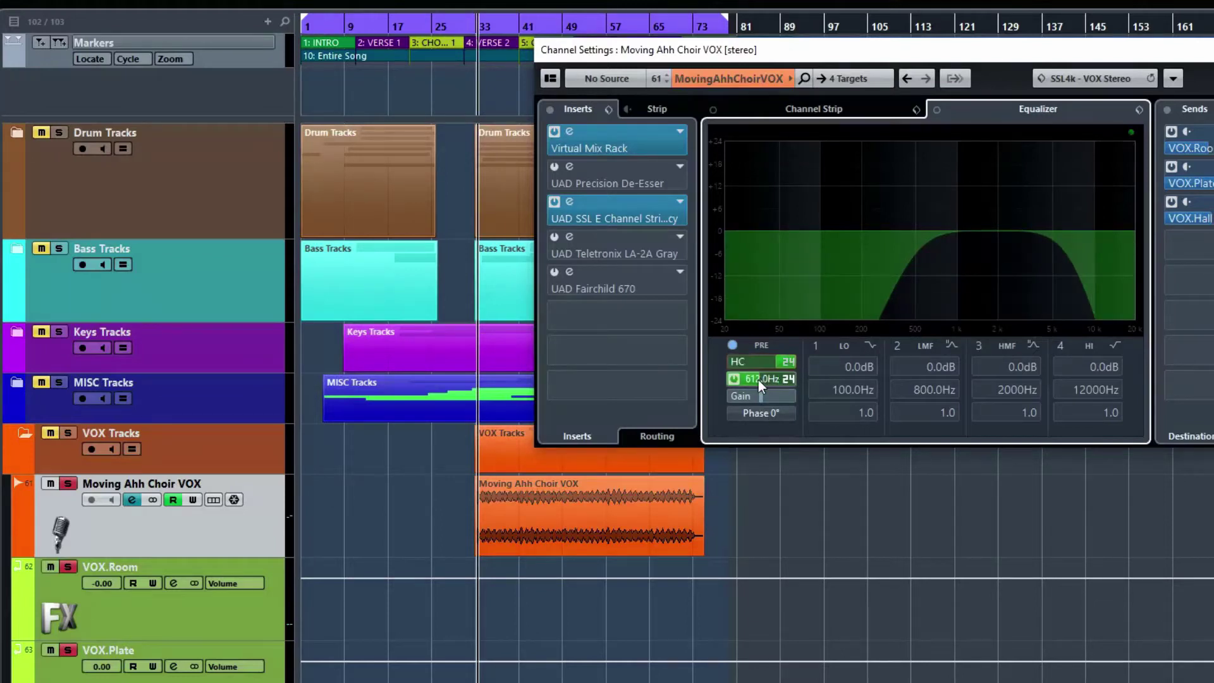
scroll(760, 379, up, 5)
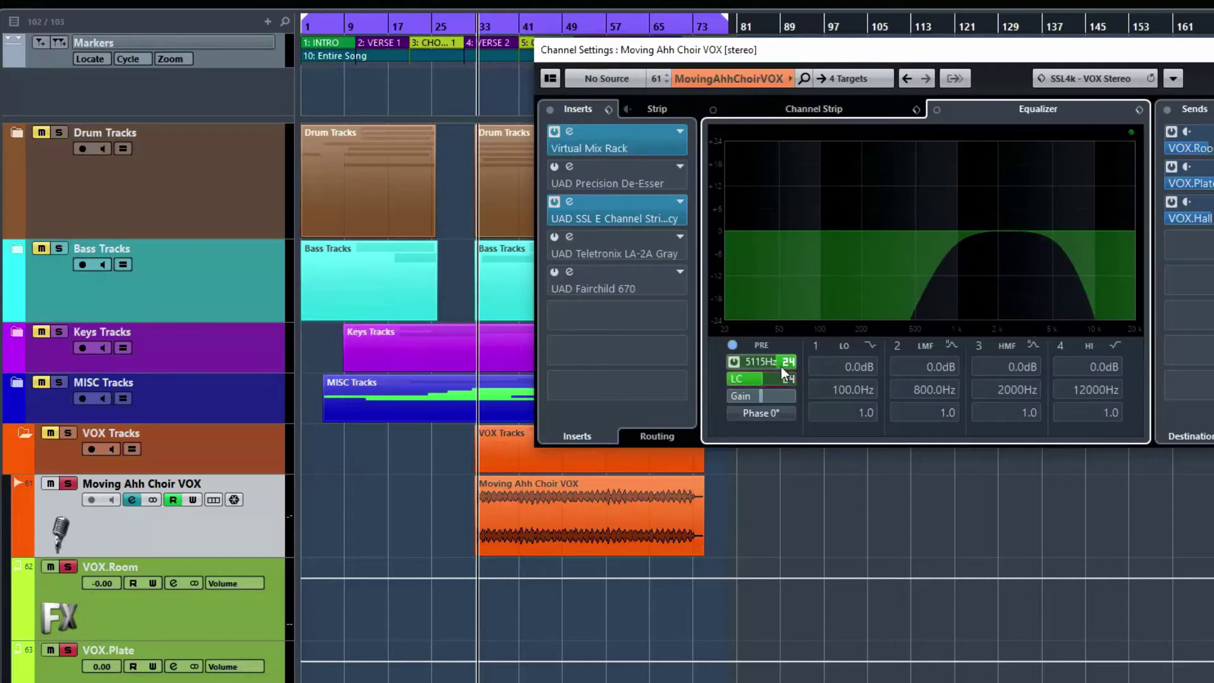
key(space)
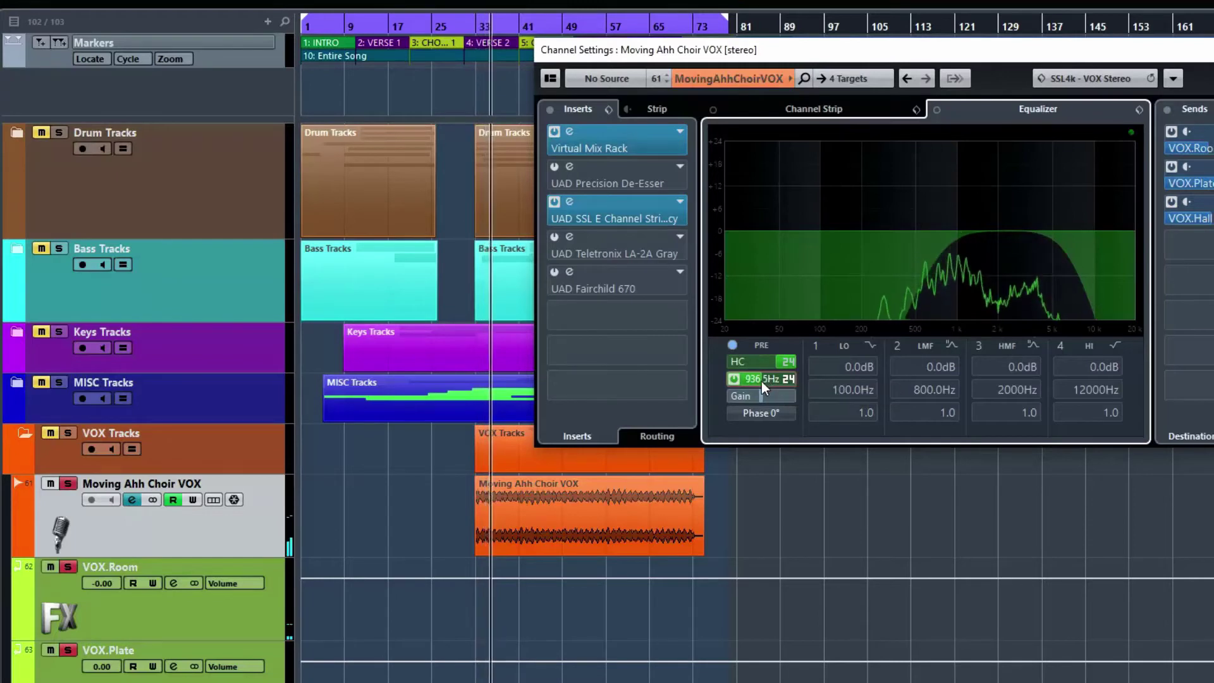
Step: Shift the choir's filter band back down during playback, lowering the low cut and bringing the high cut to about 1703 Hz
scroll(762, 380, down, 5)
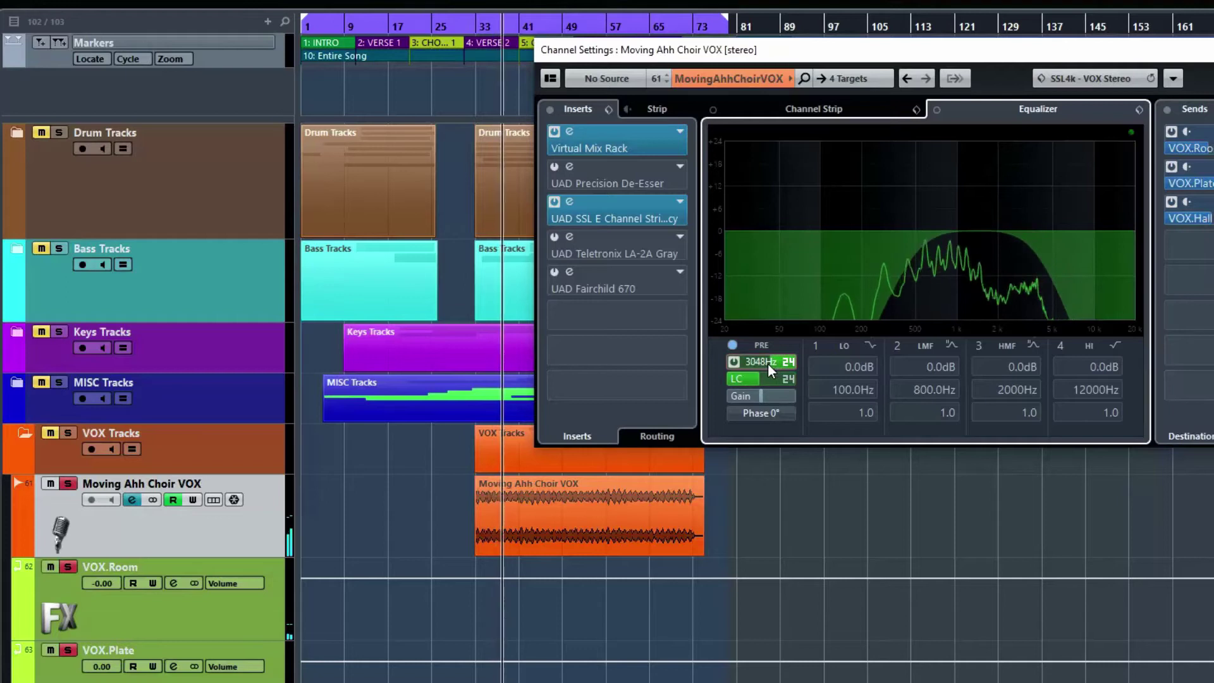
scroll(764, 364, down, 5)
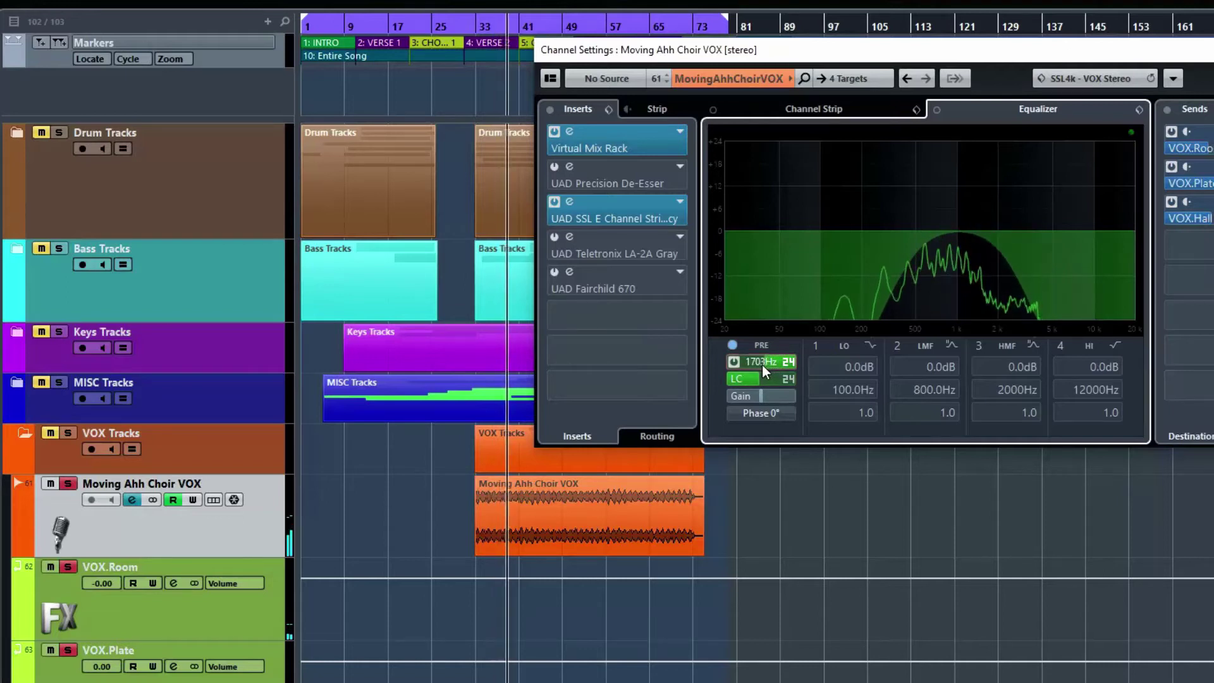
scroll(776, 370, down, 1)
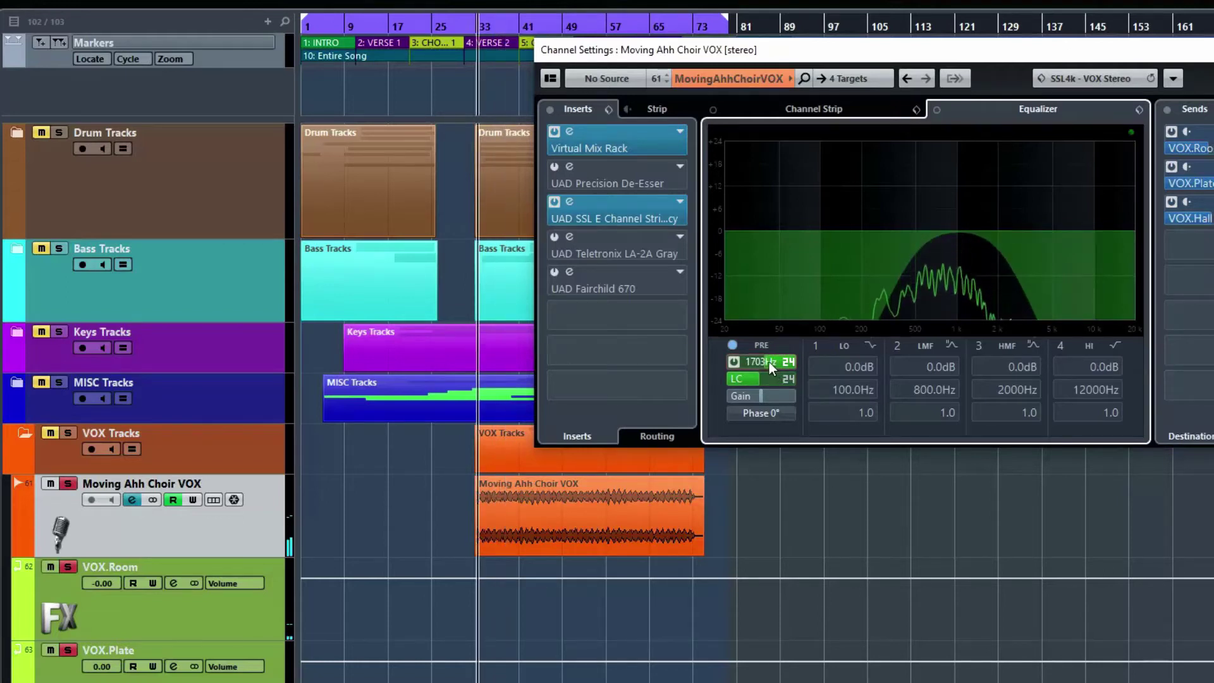
Step: Widen and raise the choir's filter band by raising the high cut and setting the low cut to about 743 Hz
scroll(773, 366, up, 9)
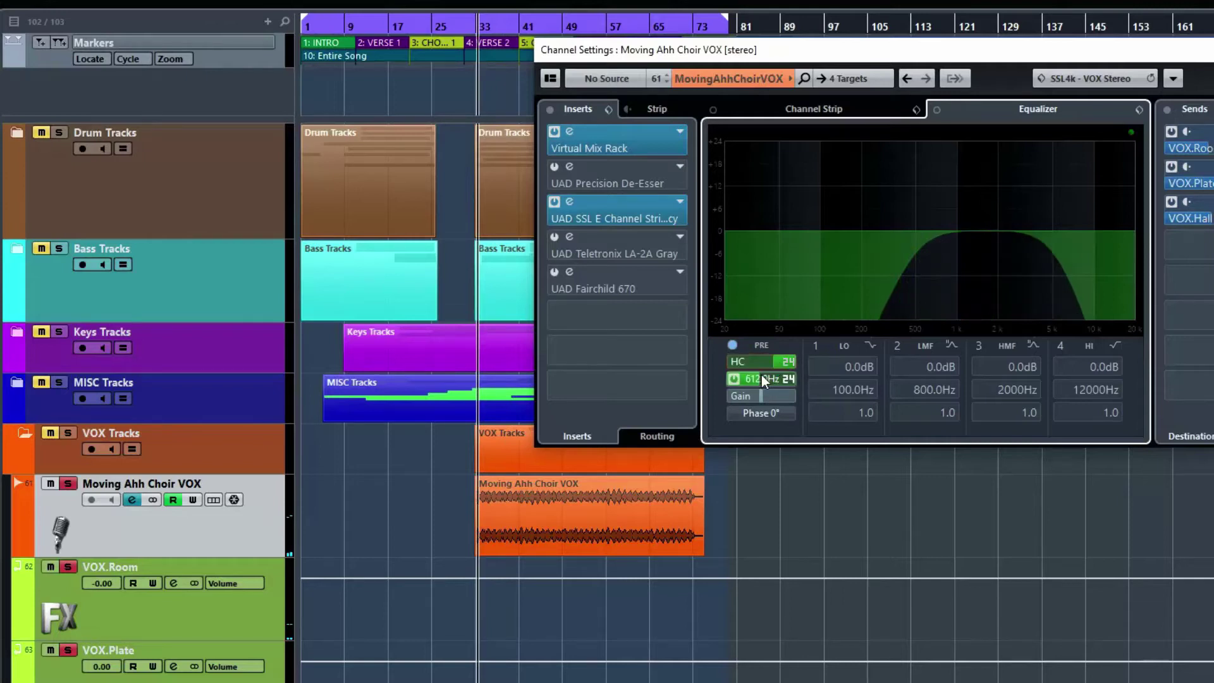
scroll(763, 375, up, 3)
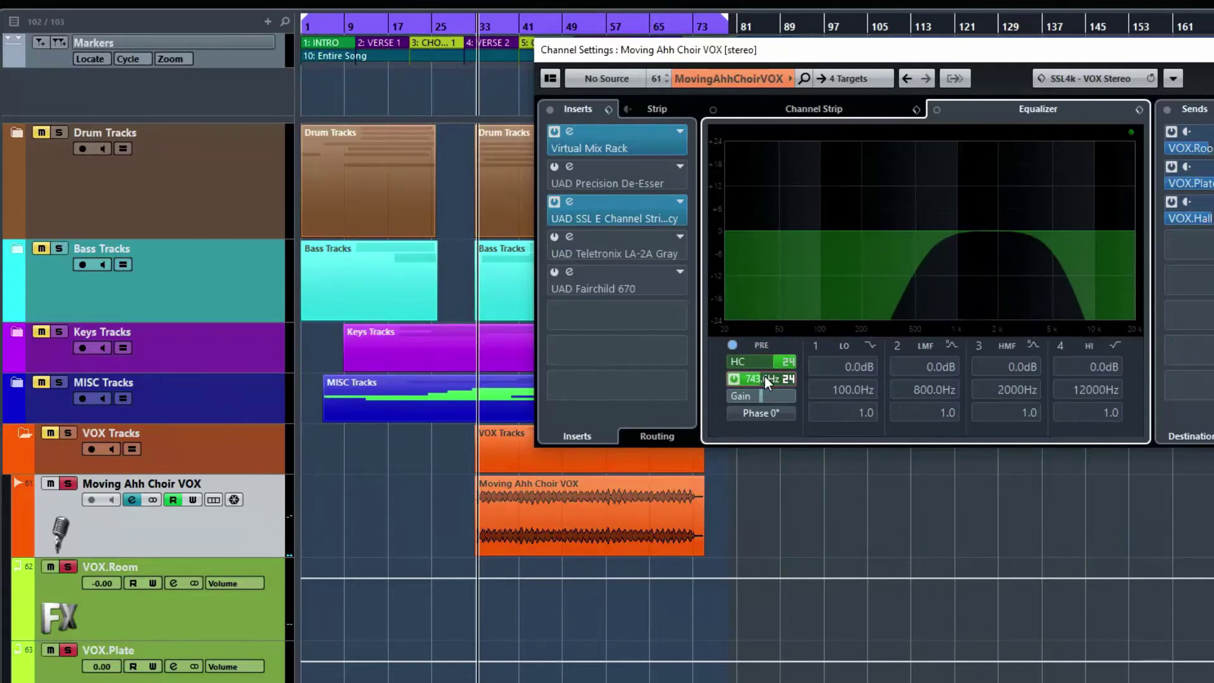
scroll(777, 364, up, 1)
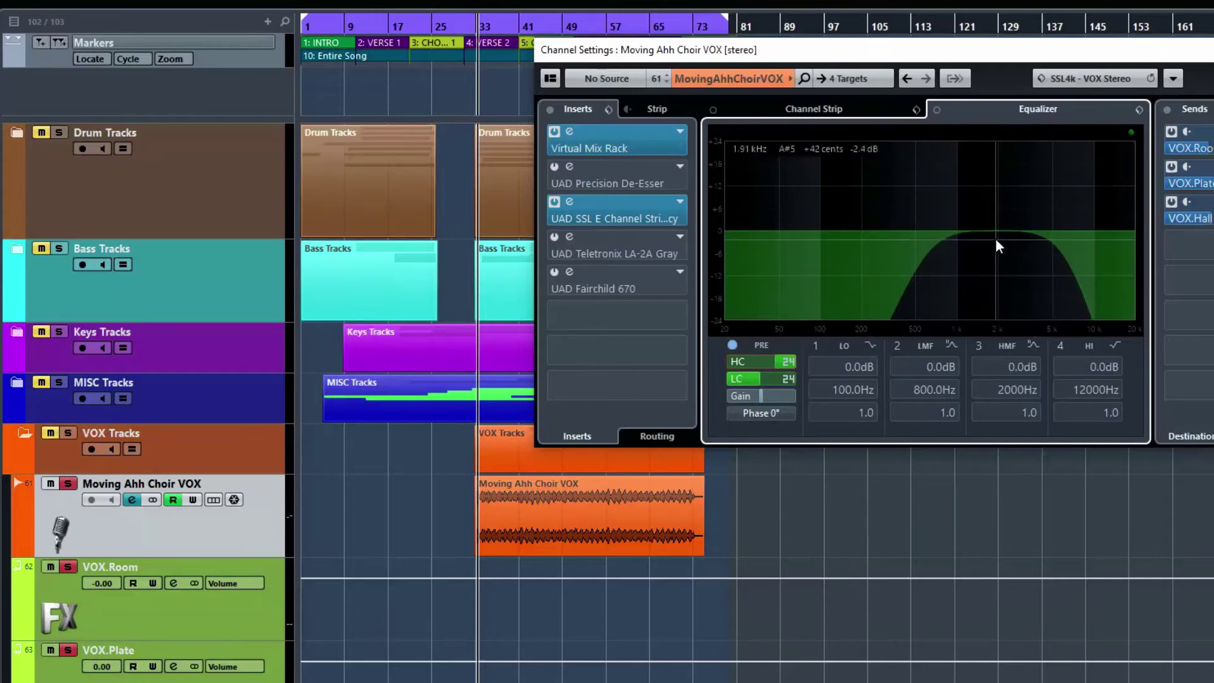
Step: Audition the filtered choir and enable the LMF equalizer band with a 7.0 dB boost at about 1937 Hz
mouse_move(768, 383)
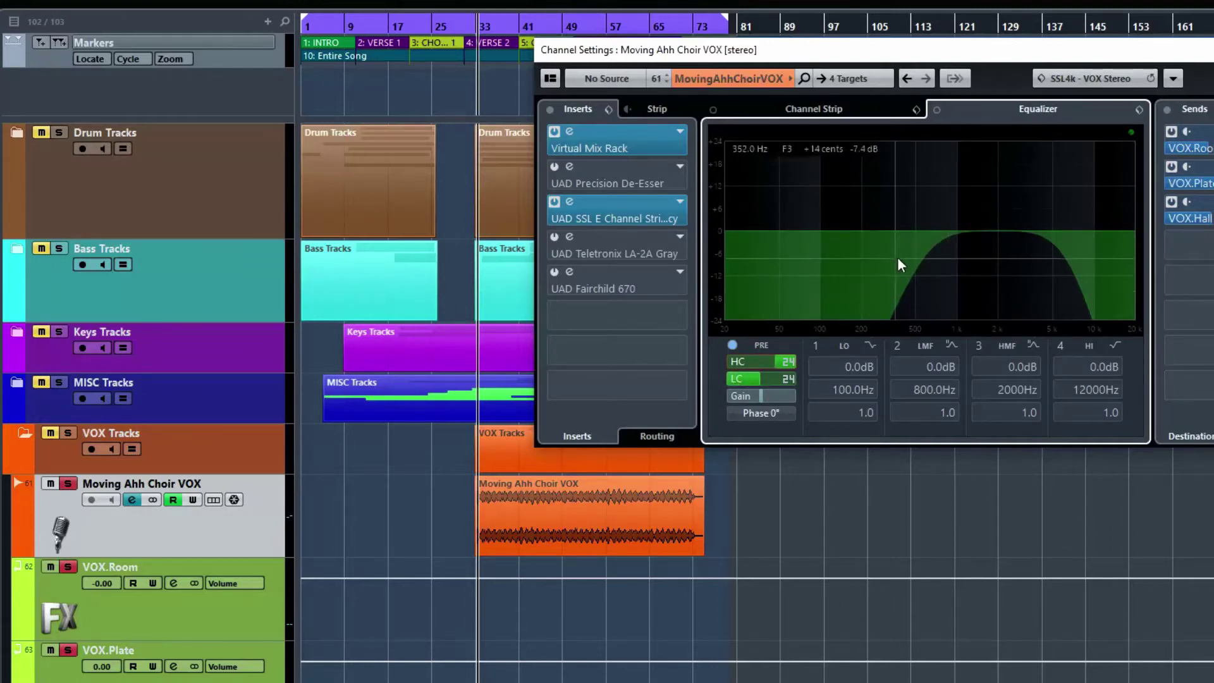
key(space)
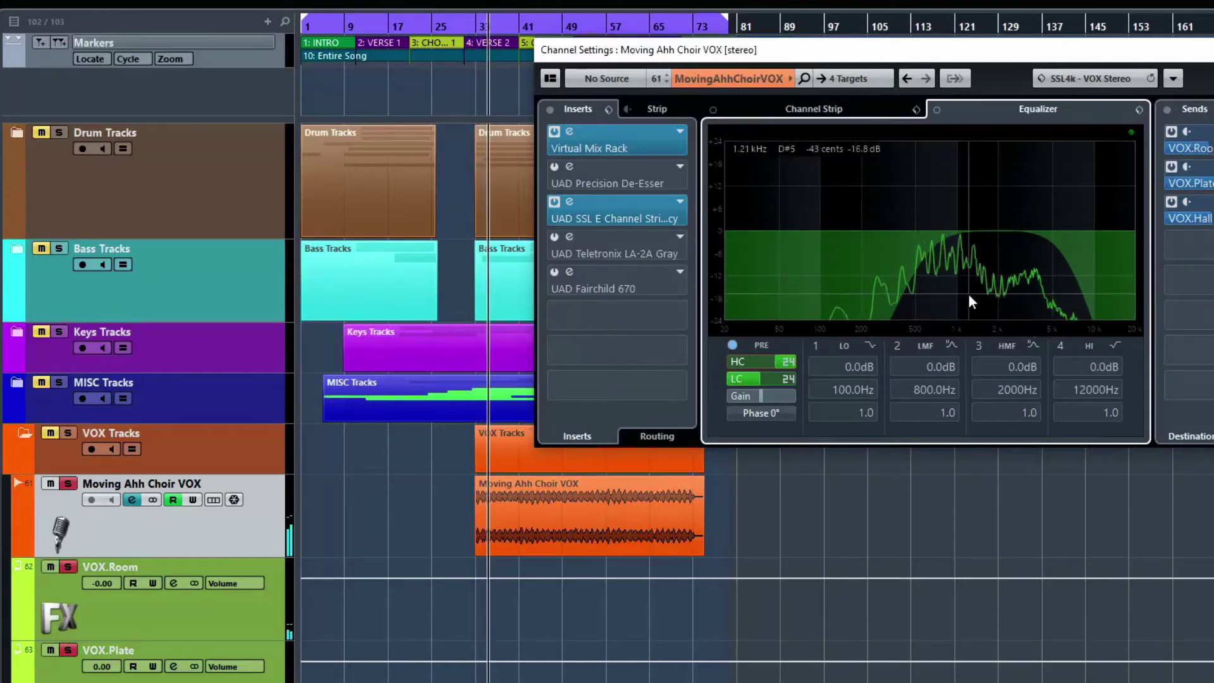
key(space)
click(897, 346)
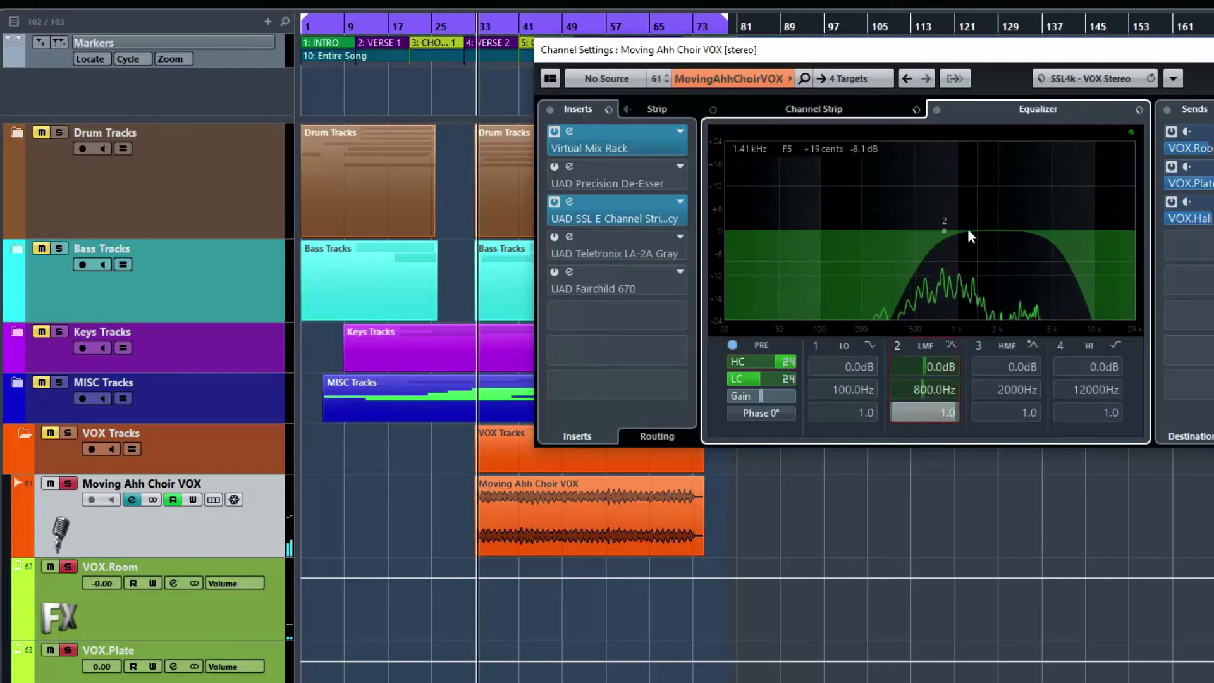
drag(952, 224, 996, 205)
mouse_move(994, 204)
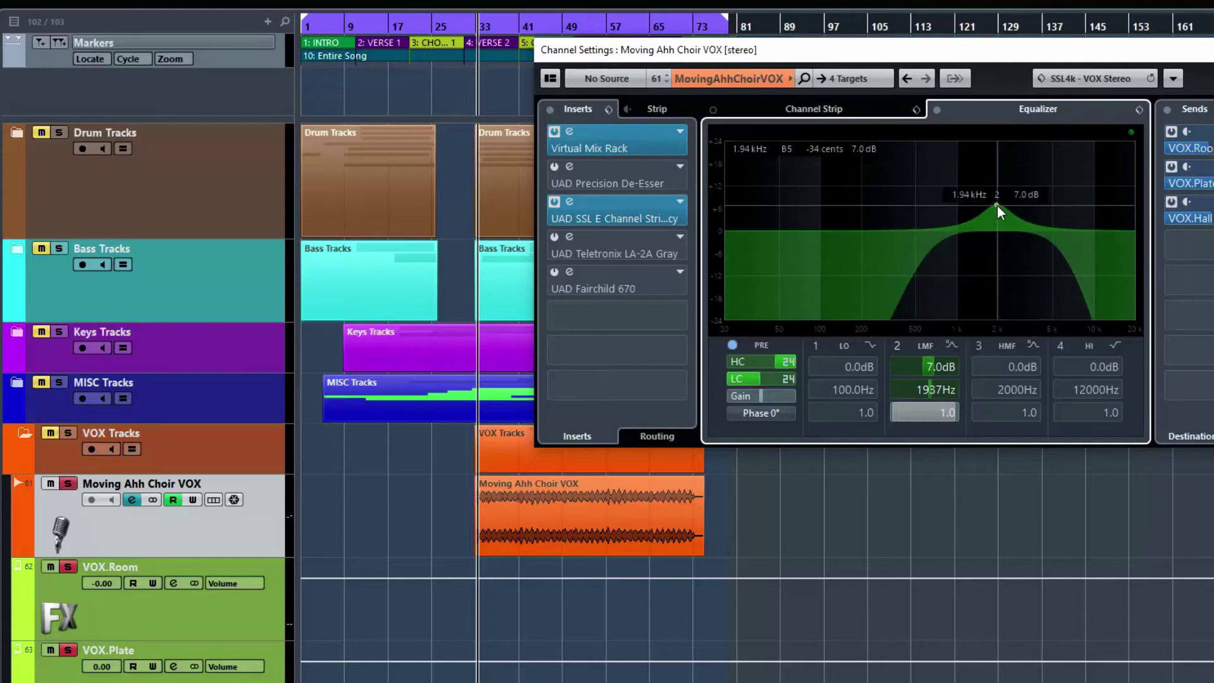
Step: During playback, move the LMF boost to 10.5 dB at about 3006 Hz and compare the sound with the band off and on
key(space)
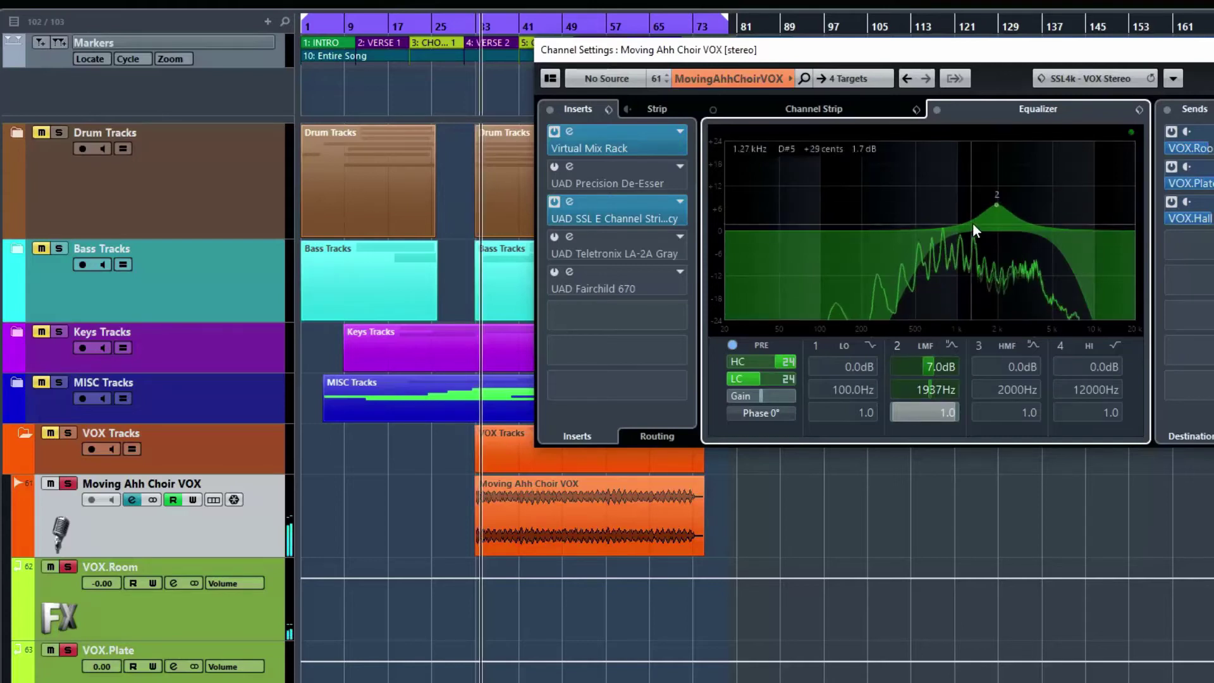
drag(995, 203, 1023, 192)
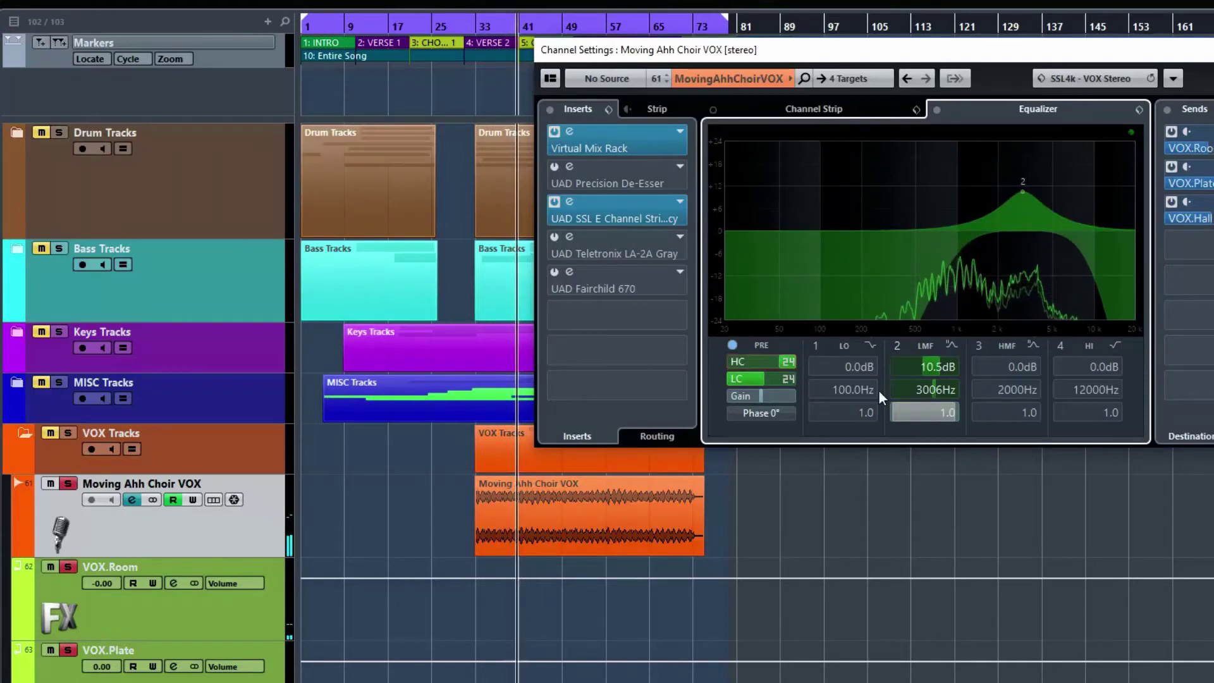
click(901, 343)
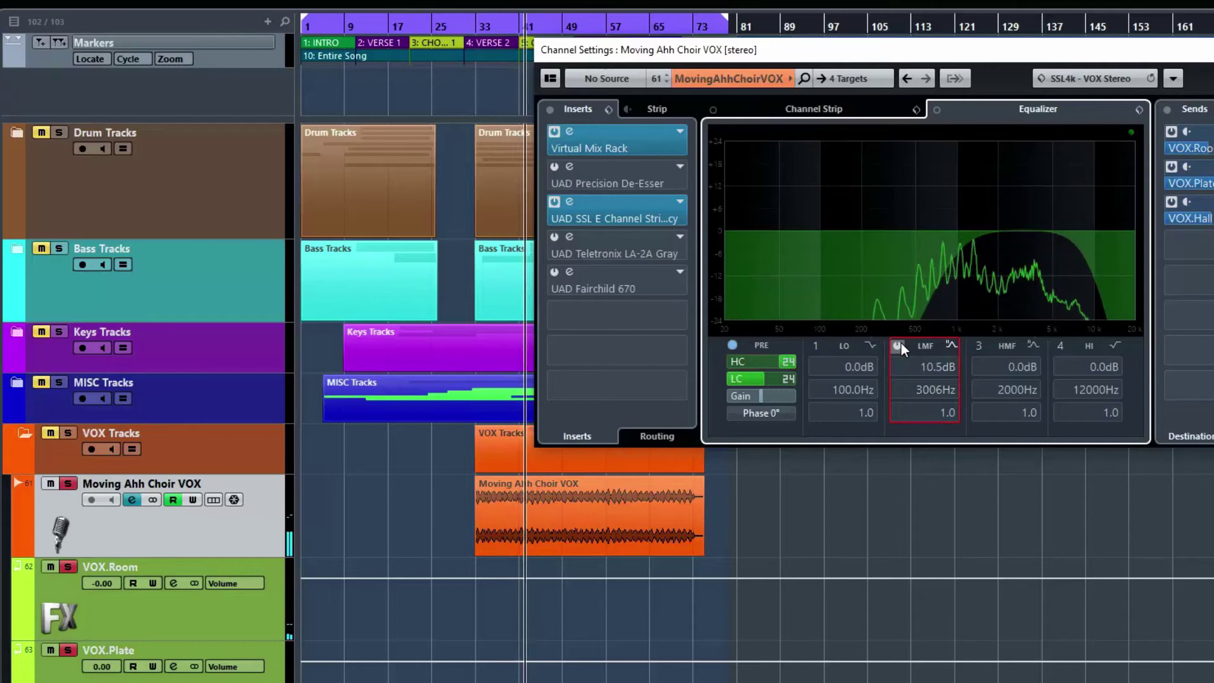
click(899, 346)
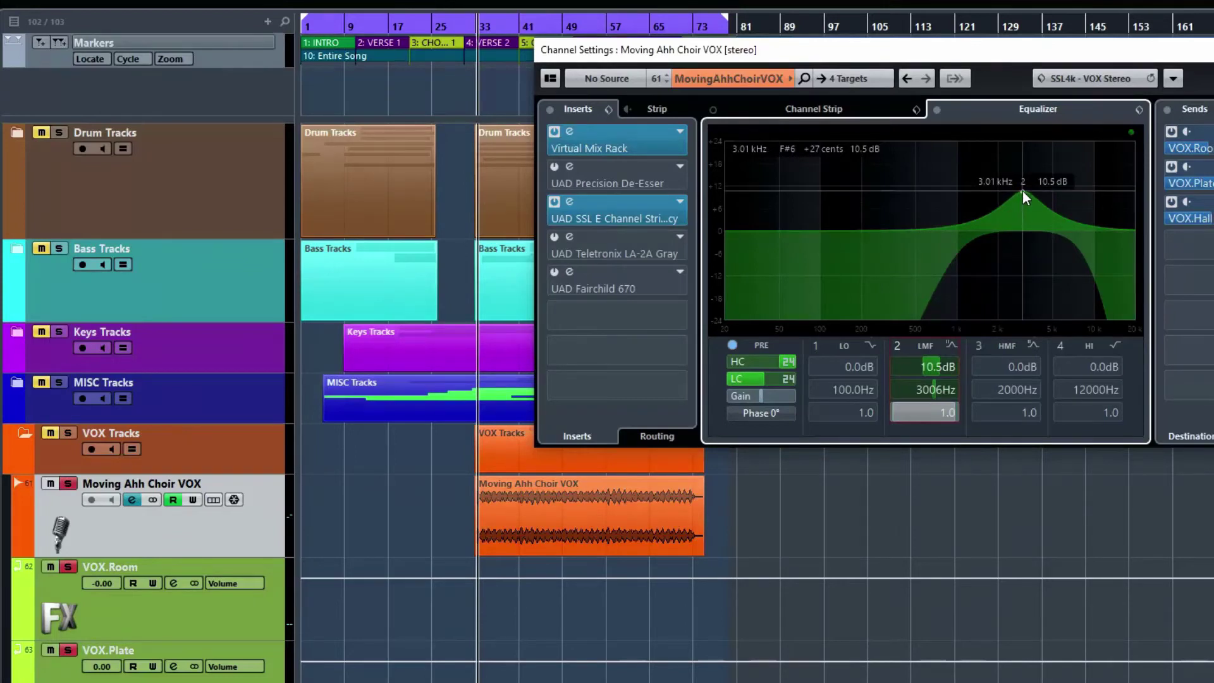
Step: Insert the Decapitator distortion plug-in in the choir channel's sixth insert slot and move its window clear of the equalizer
click(678, 312)
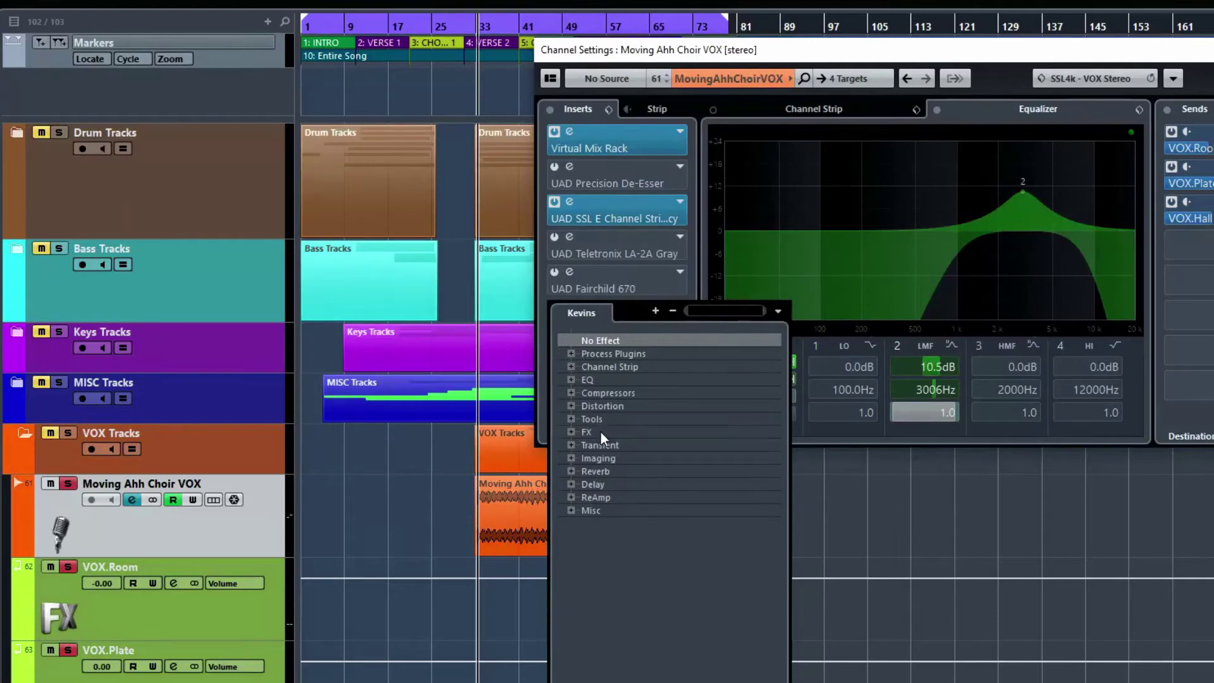
click(570, 406)
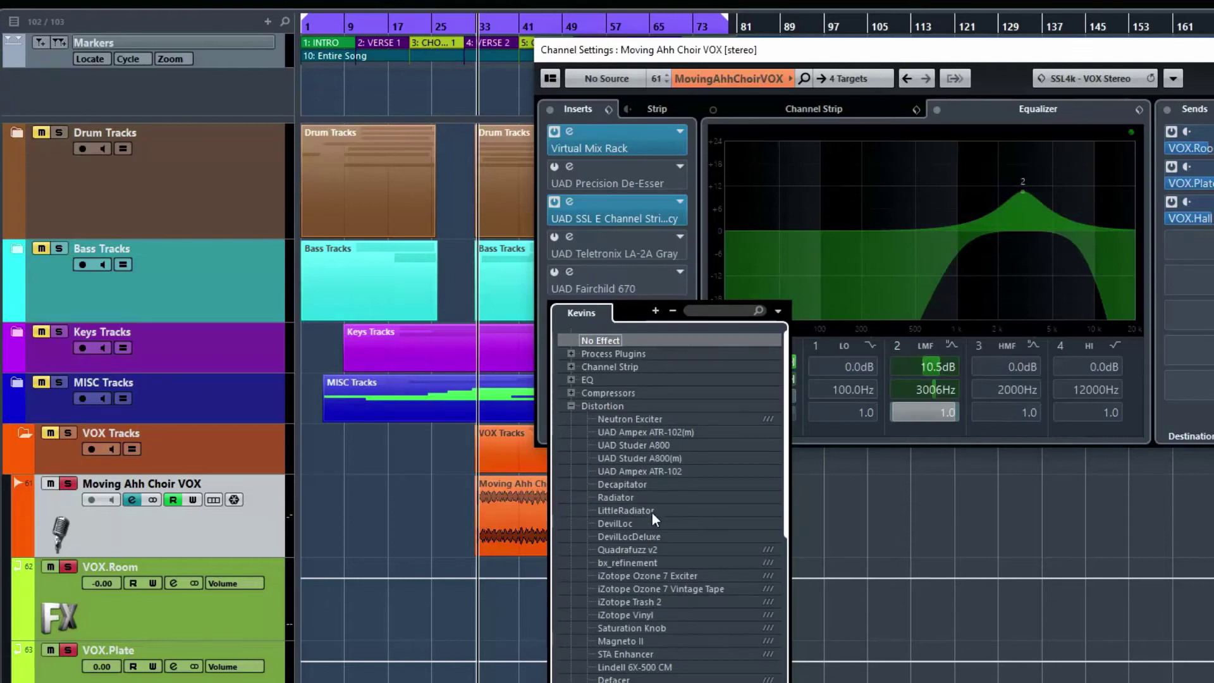
click(633, 483)
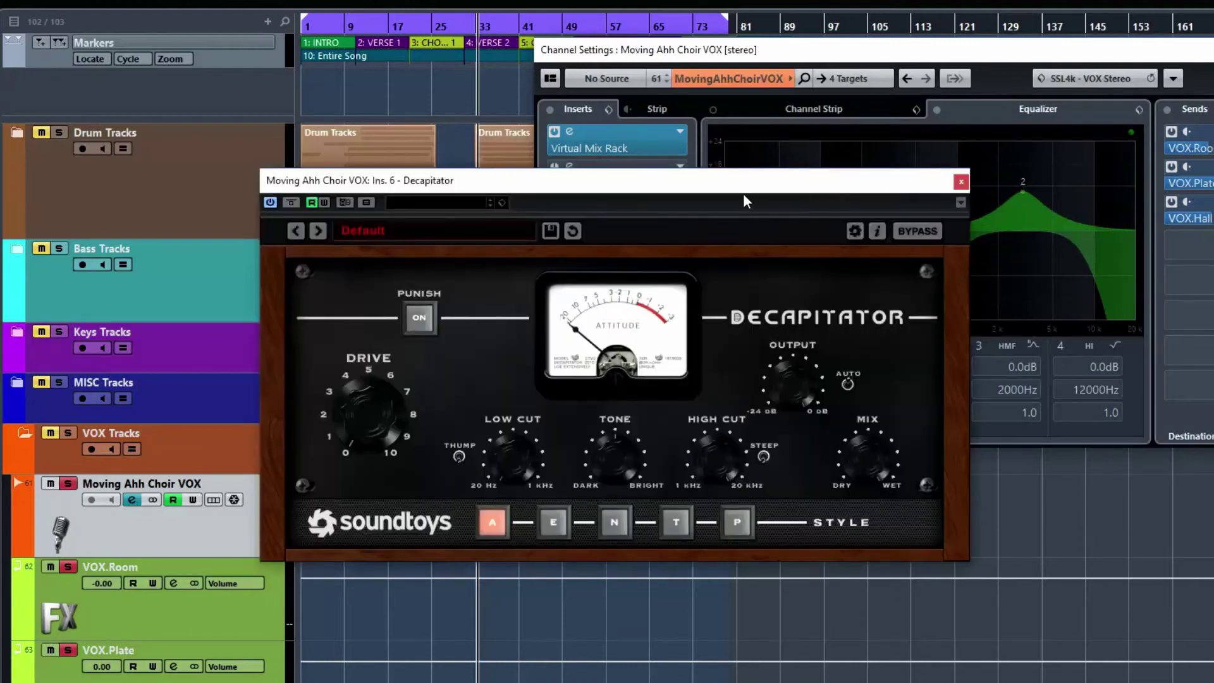
drag(742, 190, 602, 229)
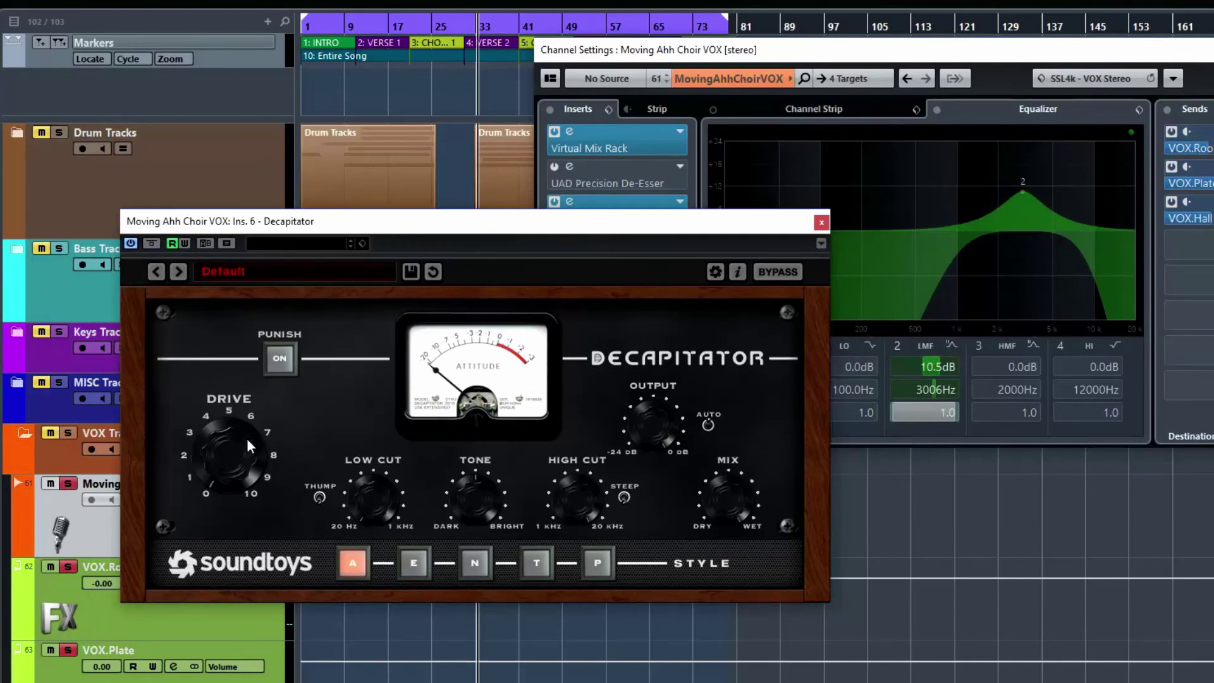
Step: Adjust Decapitator's Drive and lower its Output while the choir plays
drag(233, 400, 237, 383)
drag(233, 428, 229, 451)
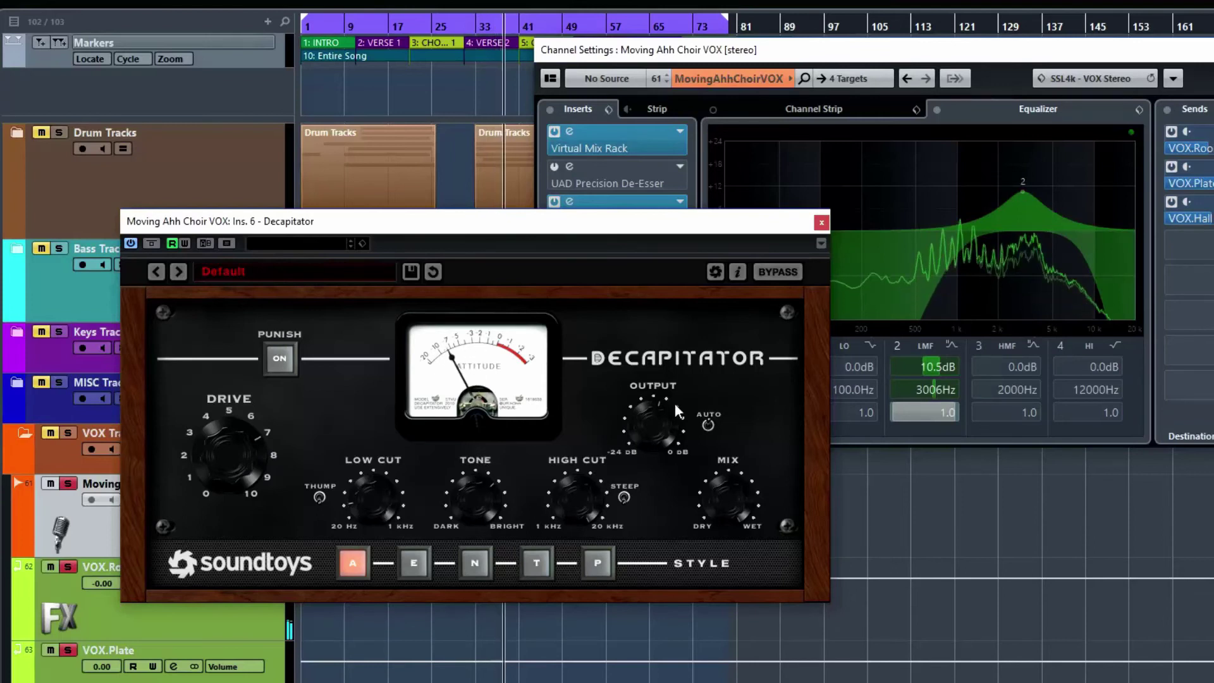
drag(658, 430, 657, 461)
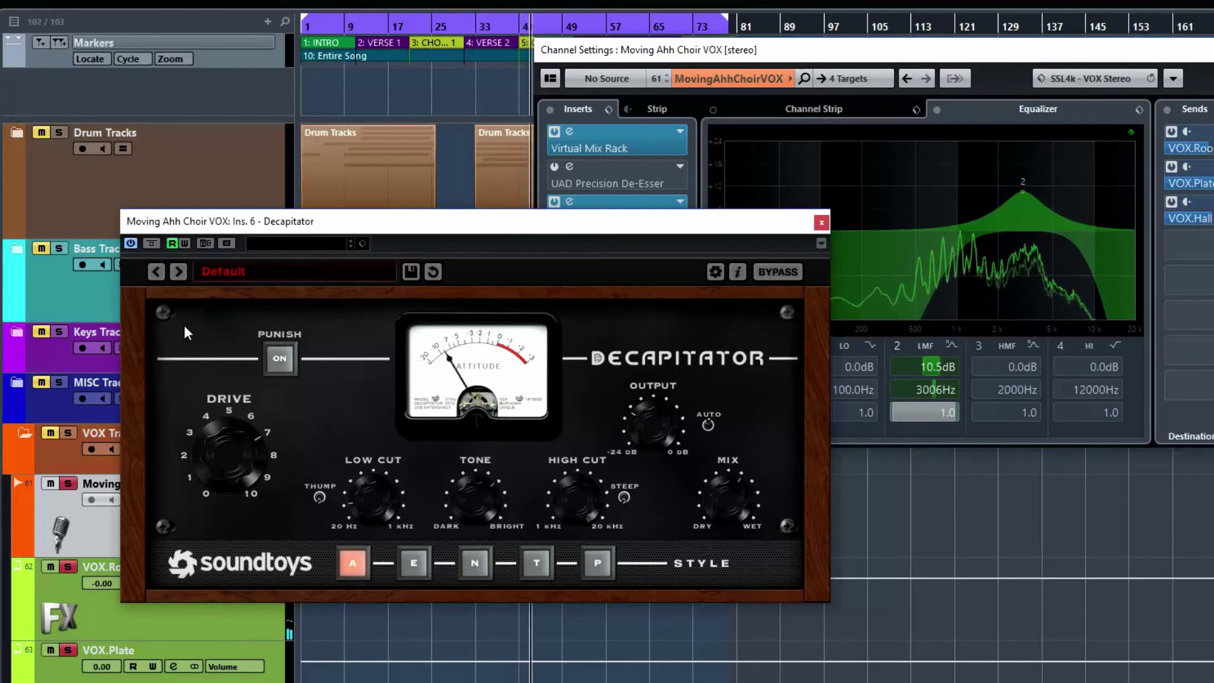
Step: Compare the choir with Decapitator bypassed and active, stop playback, and close the plug-in window
click(151, 243)
click(151, 242)
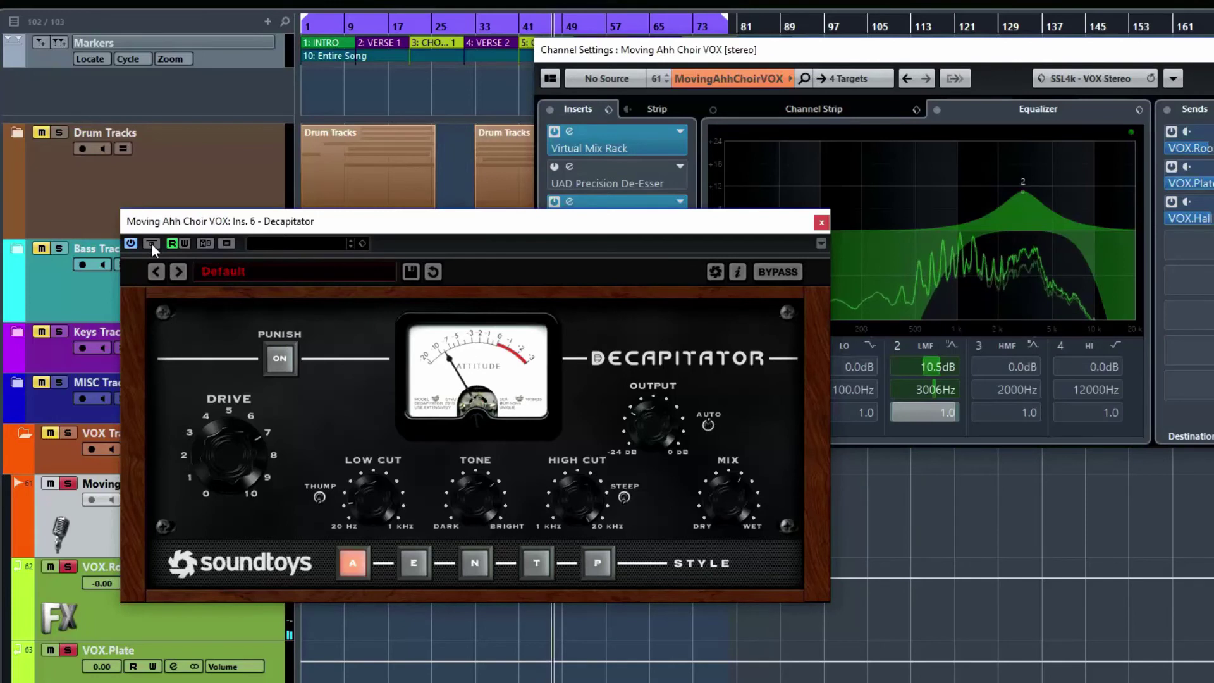
key(space)
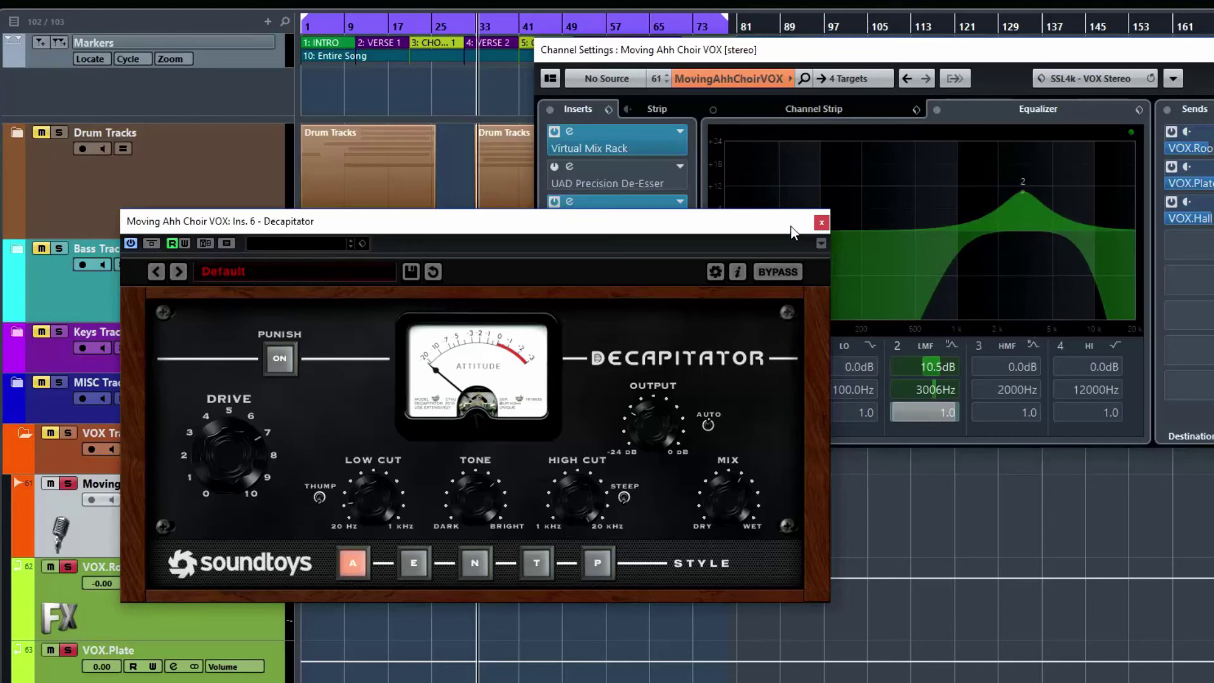
click(821, 222)
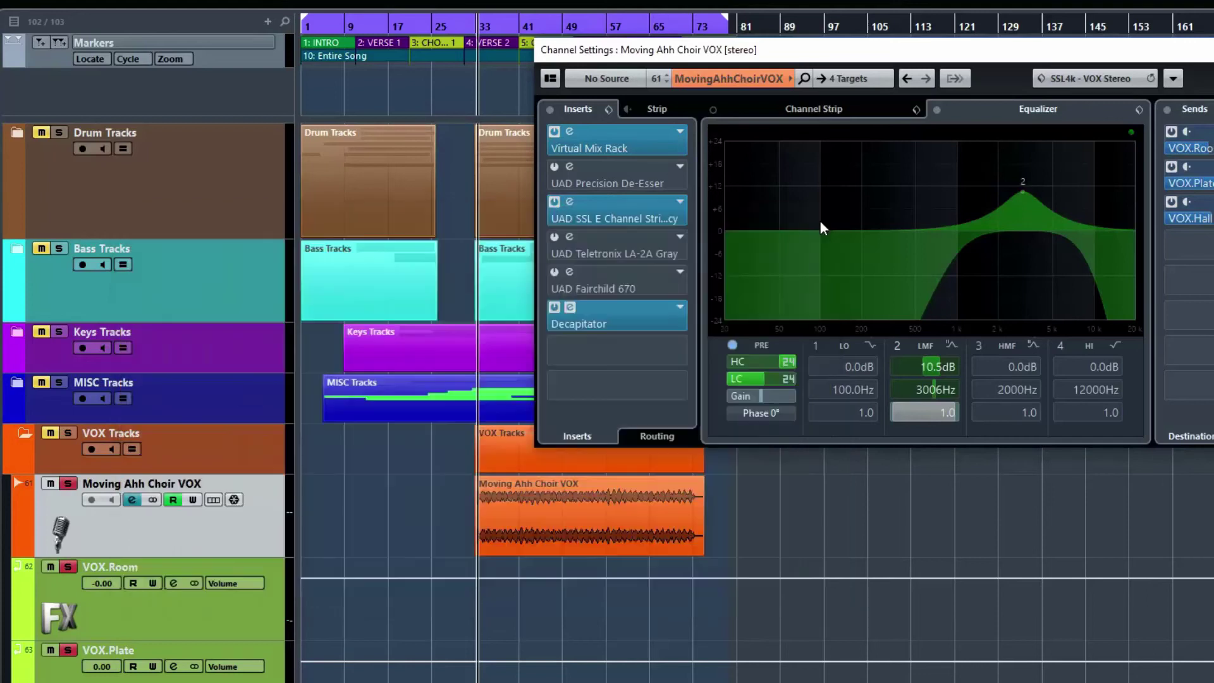